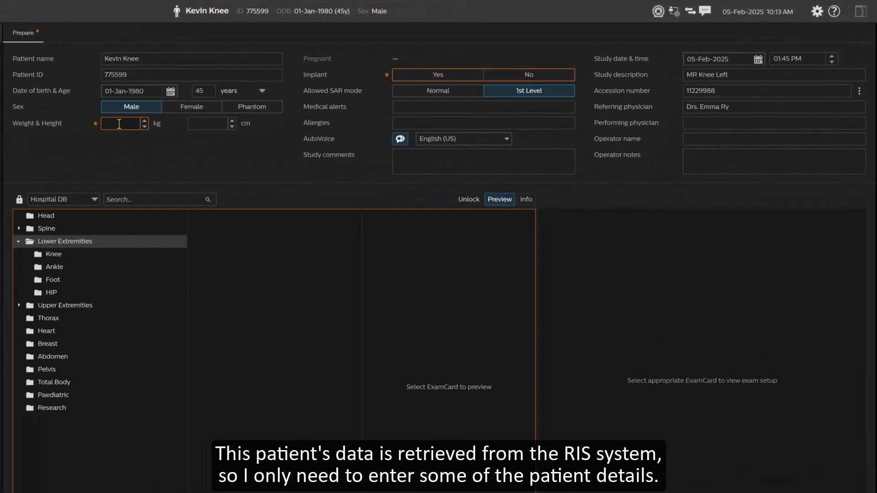
Set the patient's weight to 75 kg and the implant status to No
type("75")
left_click(511, 78)
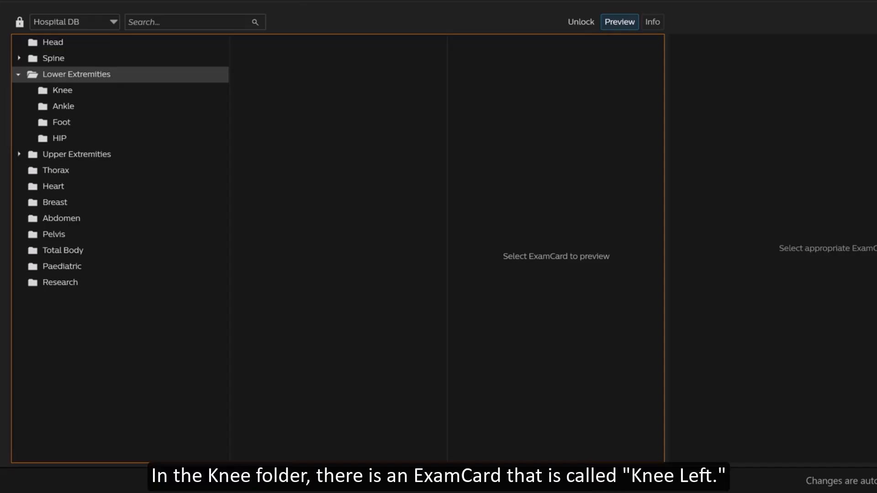
Add the Knee Left ExamCard from the Lower Extremities Knee folder to the exam
left_click(64, 94)
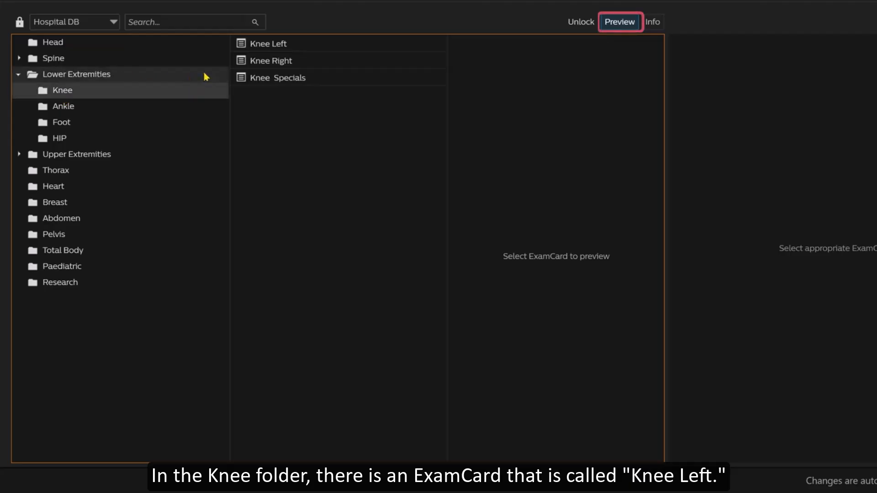
left_click(291, 45)
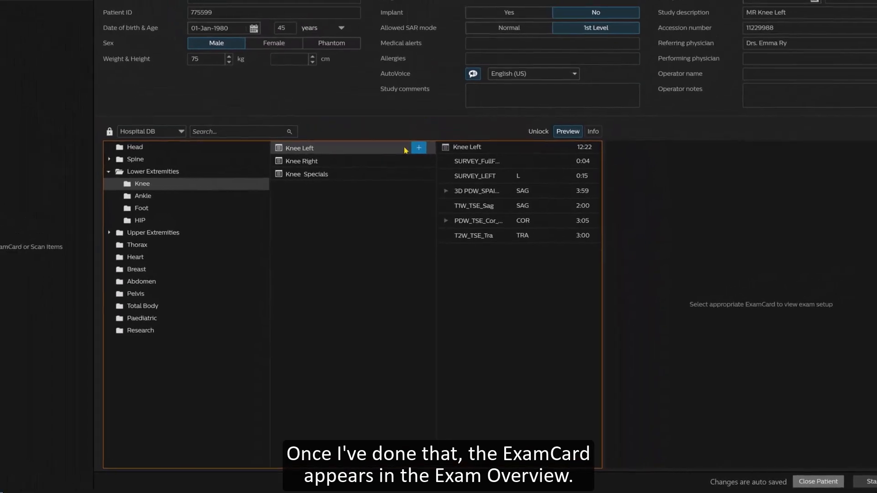
left_click(418, 148)
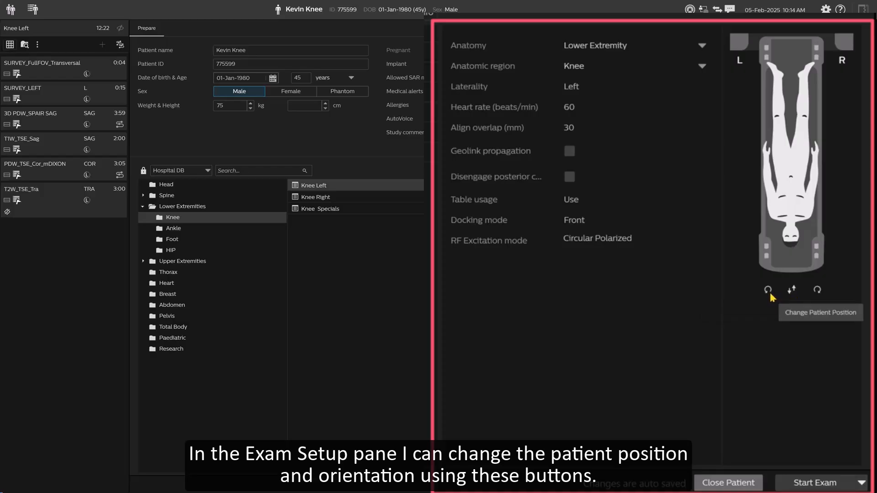
Switch the patient position in the exam setup to head first and back to feet first
left_click(791, 291)
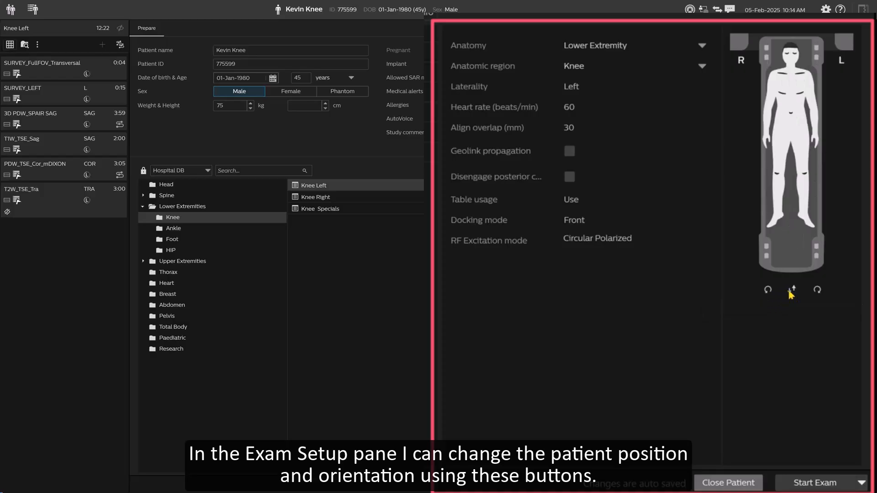
left_click(792, 291)
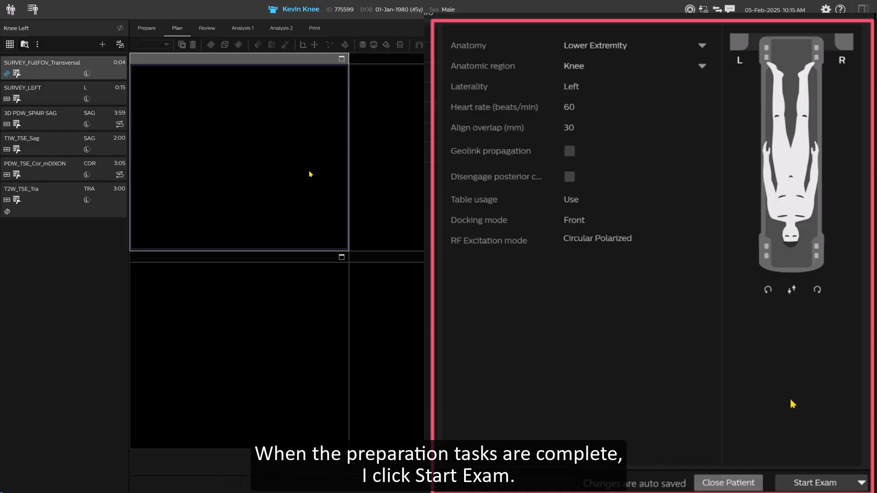
Start the exam with the SURVEY_FullFOV_Transversal scan and add the mFFE COR scan to the exam list
left_click(824, 483)
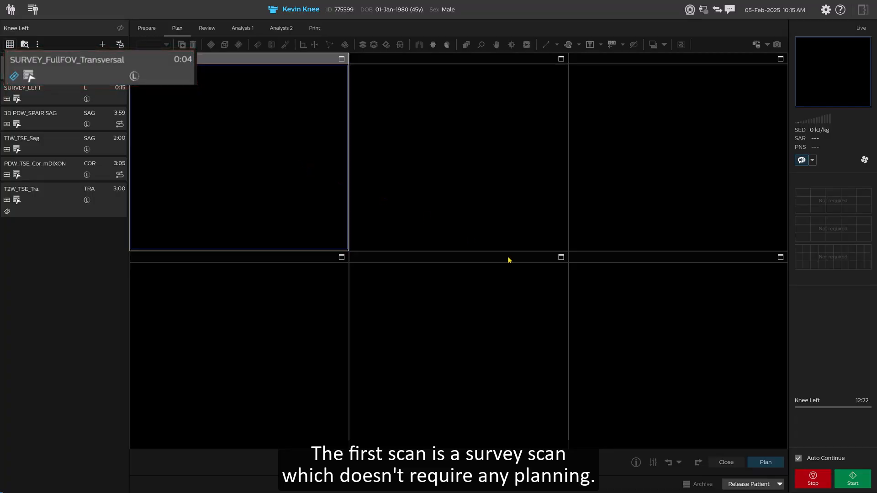
left_click(846, 481)
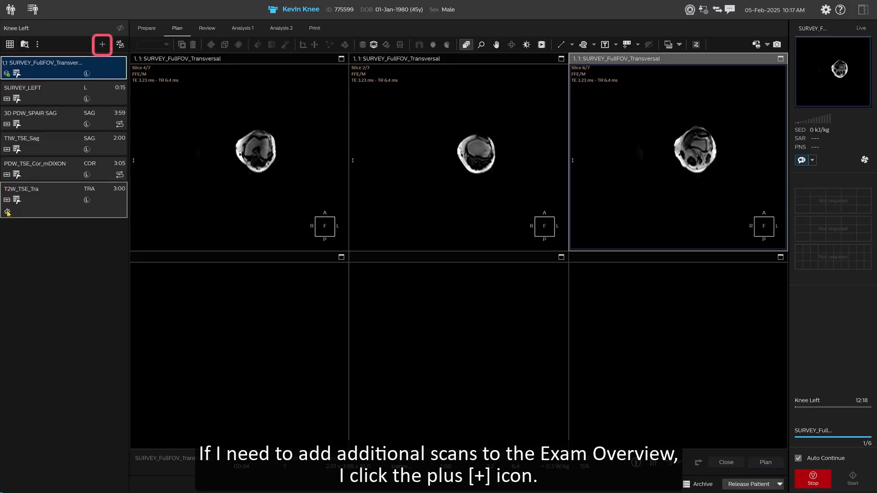
left_click(102, 46)
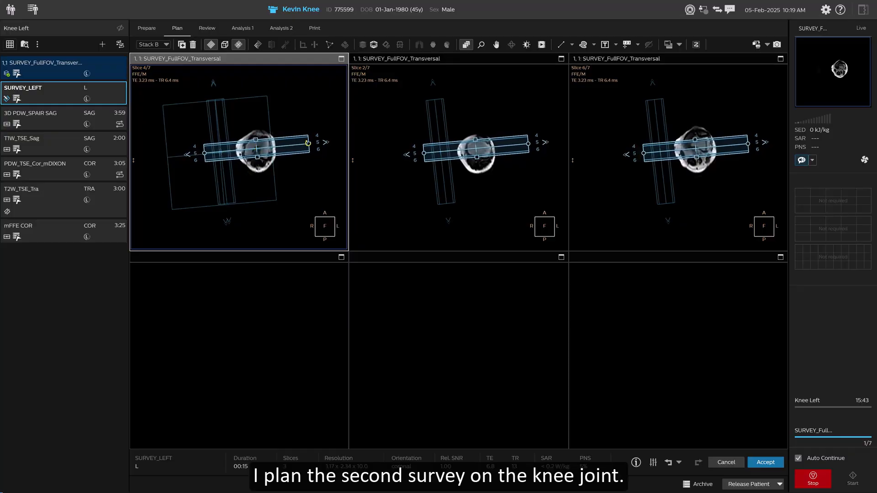
Plan SURVEY_LEFT by angling stacks B and C to the knee joint and centring stacks C and A on the knee
left_click_drag(311, 143, 310, 153)
left_click(223, 145)
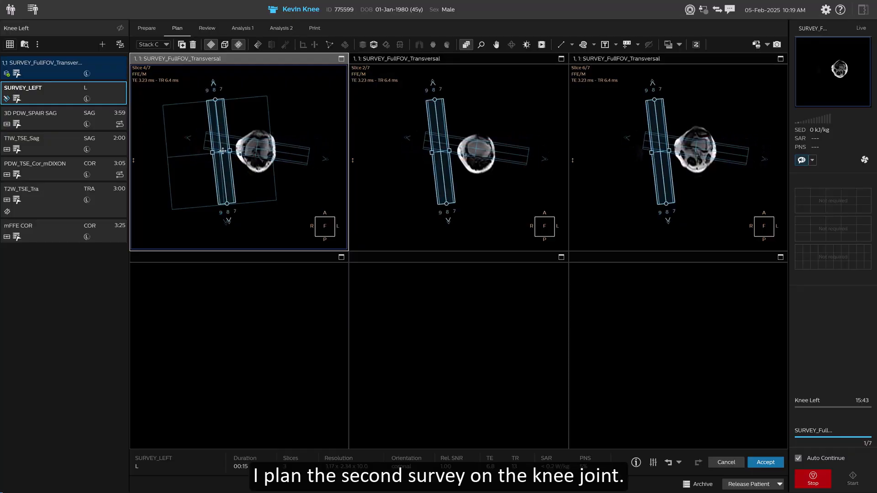
left_click_drag(222, 147, 258, 148)
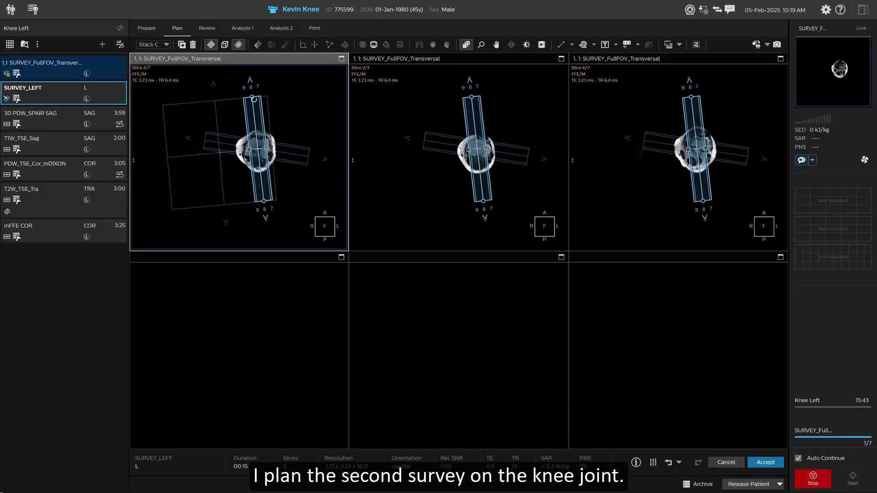
left_click_drag(253, 95, 279, 108)
left_click(229, 110)
left_click_drag(221, 153, 256, 149)
left_click_drag(301, 208, 300, 209)
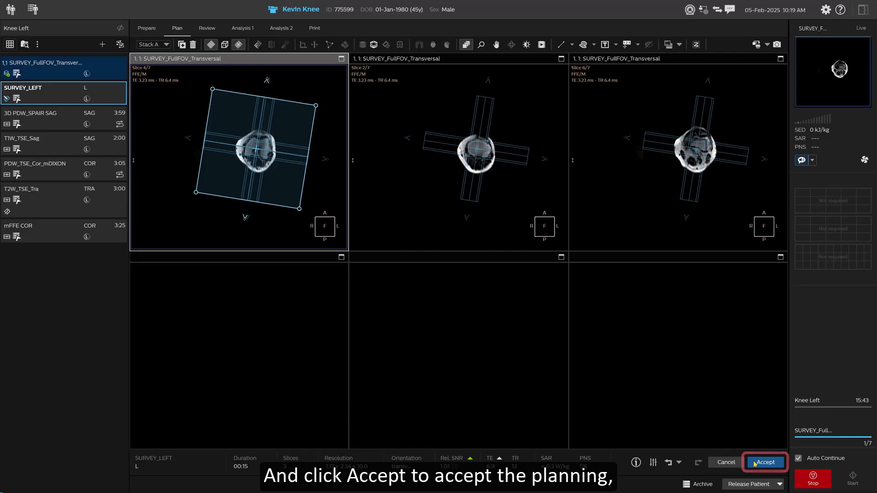
Accept the SURVEY_LEFT planning and start the scan
left_click(754, 464)
left_click(852, 479)
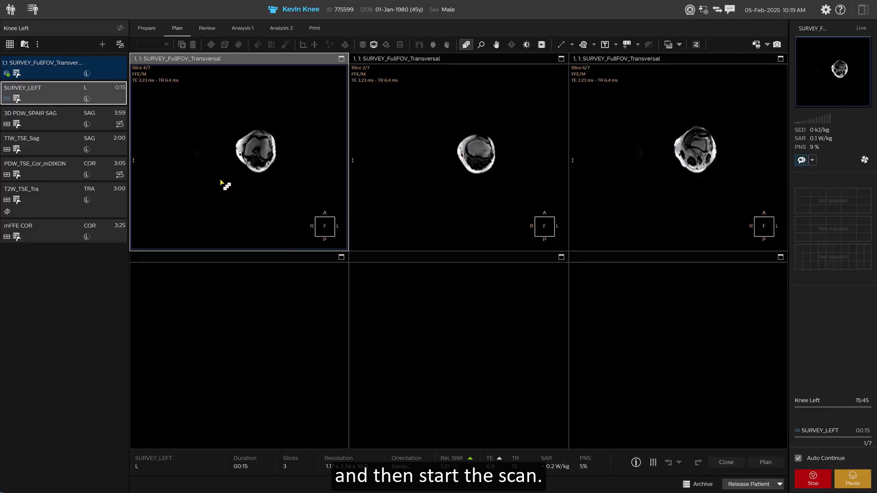
Plan 3D PDW_SPAIR SAG by rotating its stack slightly on the transverse knee image and reducing it to 325 slices
double_click(58, 115)
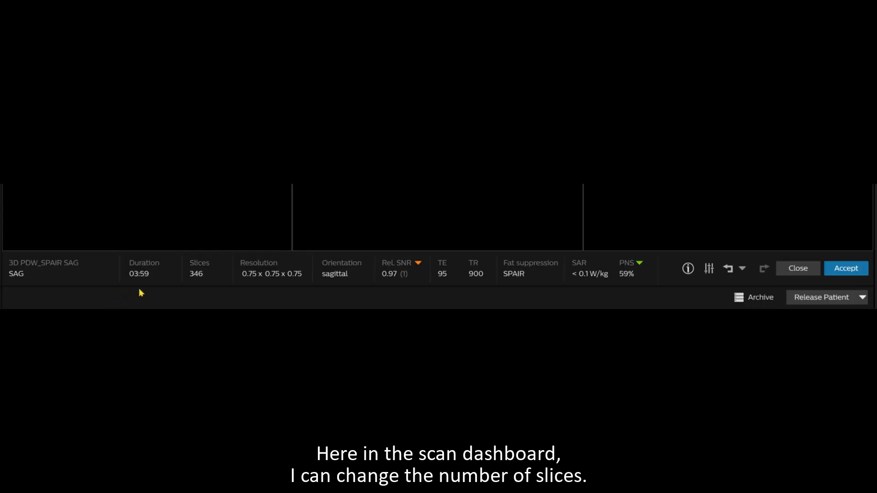
left_click(198, 270)
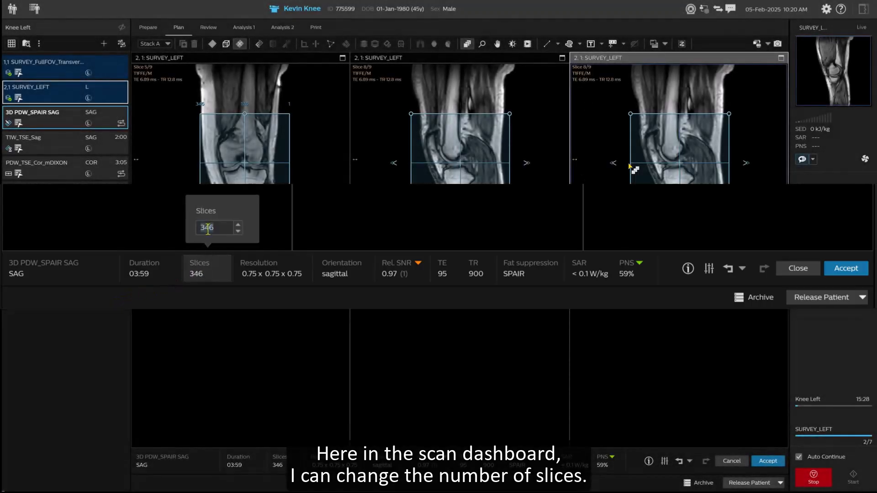
scroll(630, 167, "up", 6)
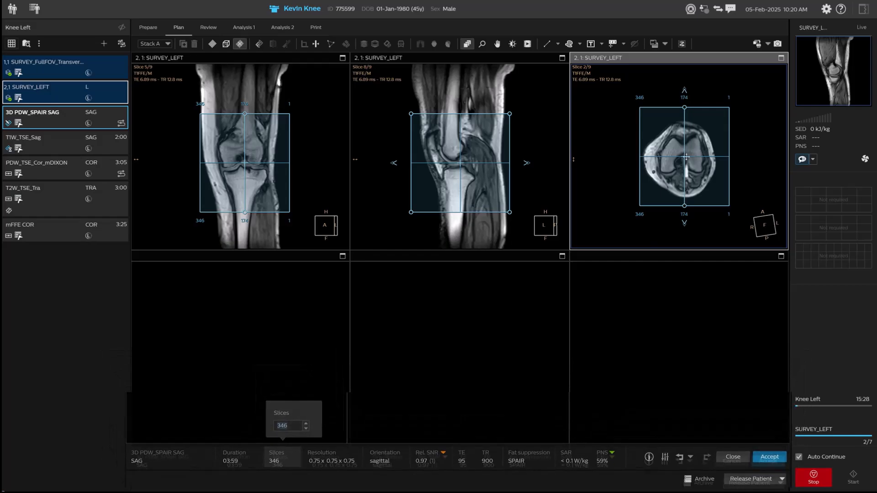
left_click_drag(685, 108, 689, 109)
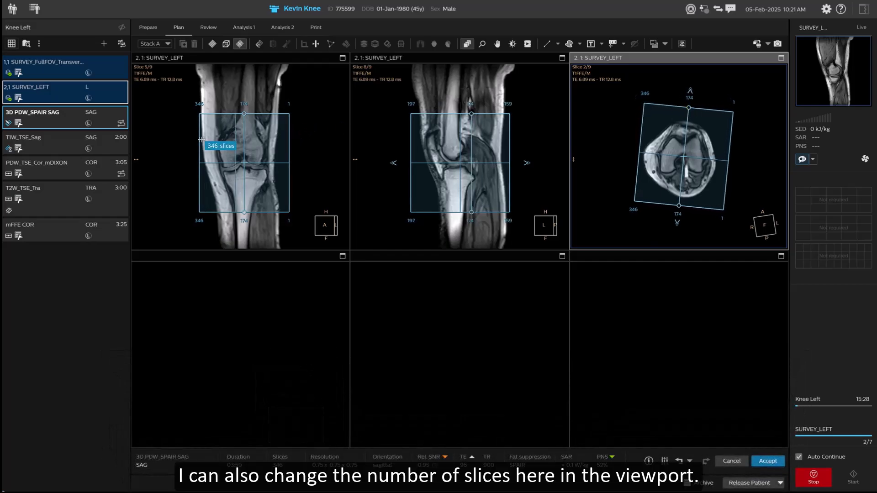
left_click_drag(289, 148, 285, 146)
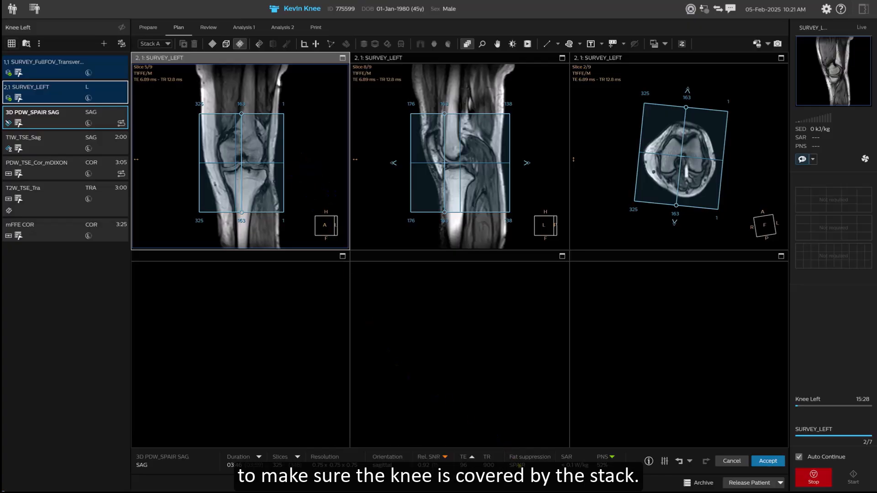
Try to set the CS-SENSE factor of the 3D PDW_SPAIR SAG scan to 6
left_click(423, 463)
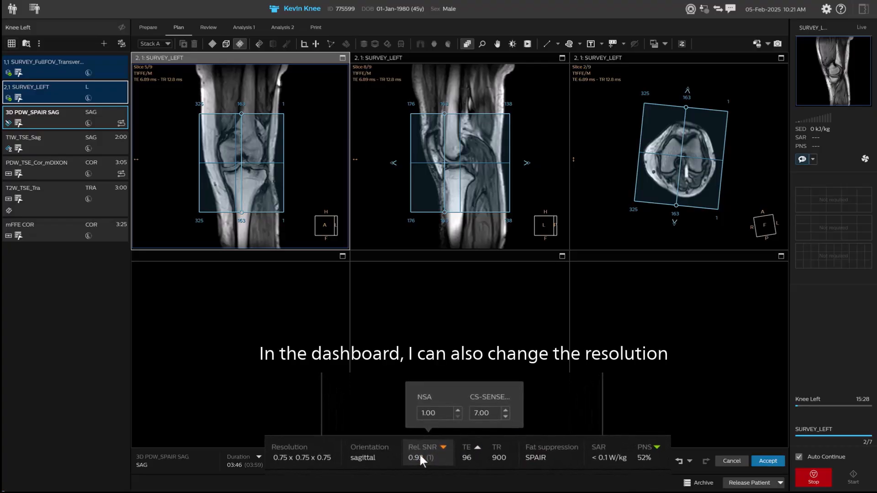
left_click(494, 408)
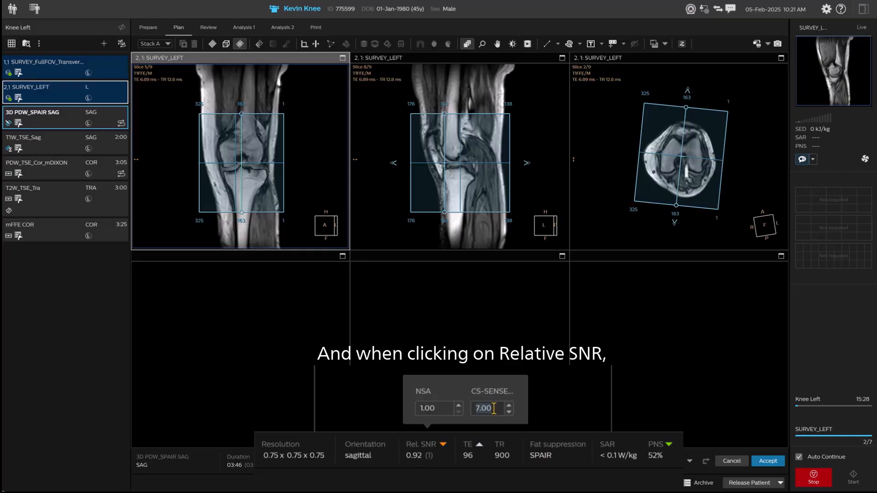
type("6")
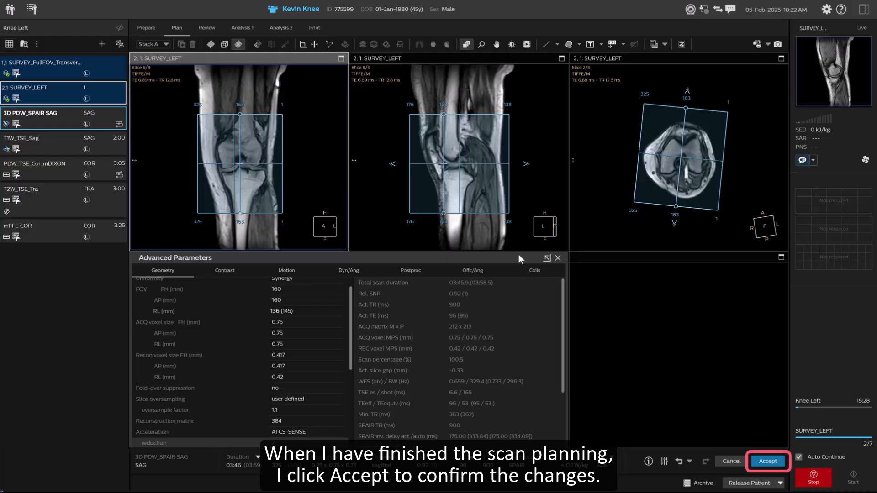
Accept the 3D PDW_SPAIR SAG planning and start the planned sagittal scans
left_click(768, 461)
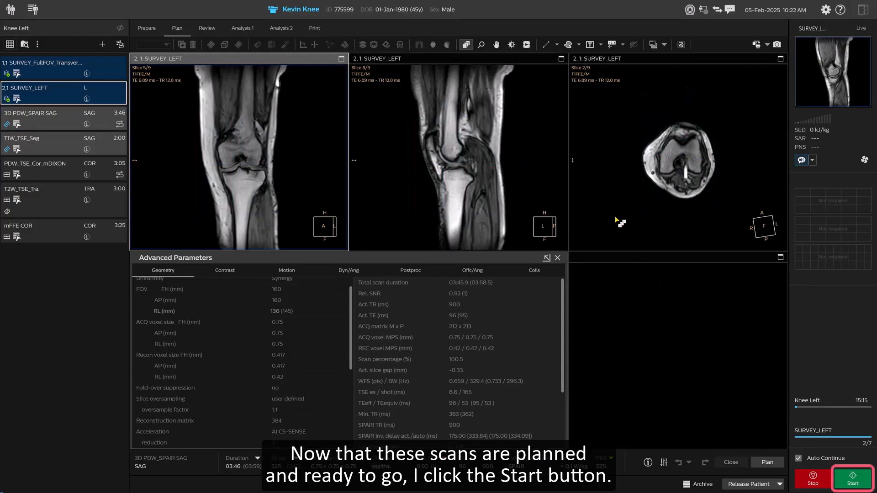
left_click(835, 477)
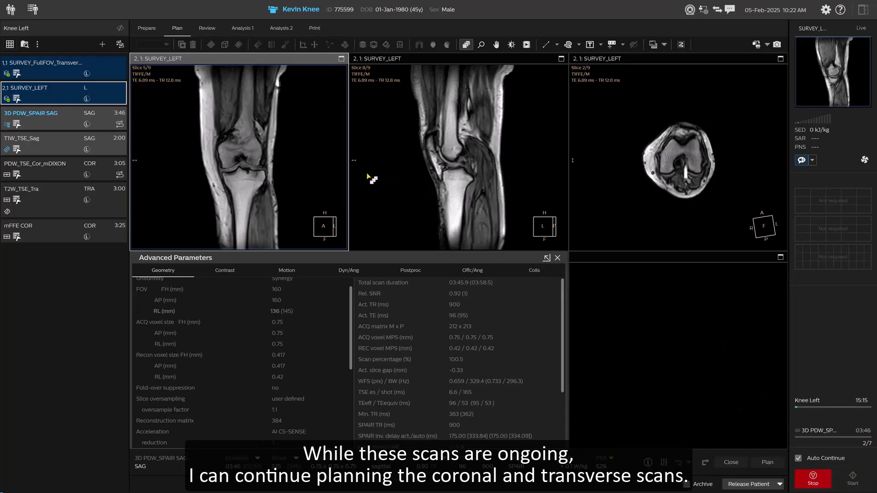
Plan the PDW_TSE_Cor_mDIXON stack on the knee survey images and move mFFE COR ahead of T2W_TSE_Tra in the exam list
left_click(18, 176)
left_click_drag(231, 159, 239, 160)
left_click(688, 159)
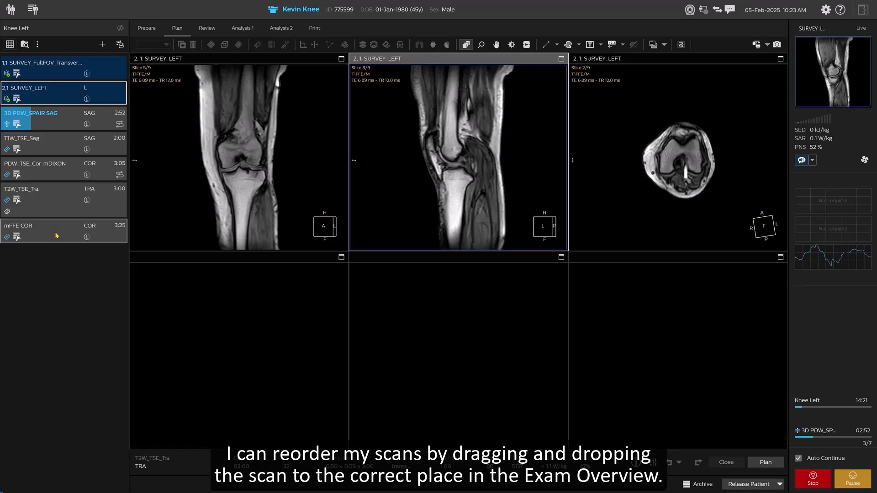
left_click_drag(56, 235, 61, 189)
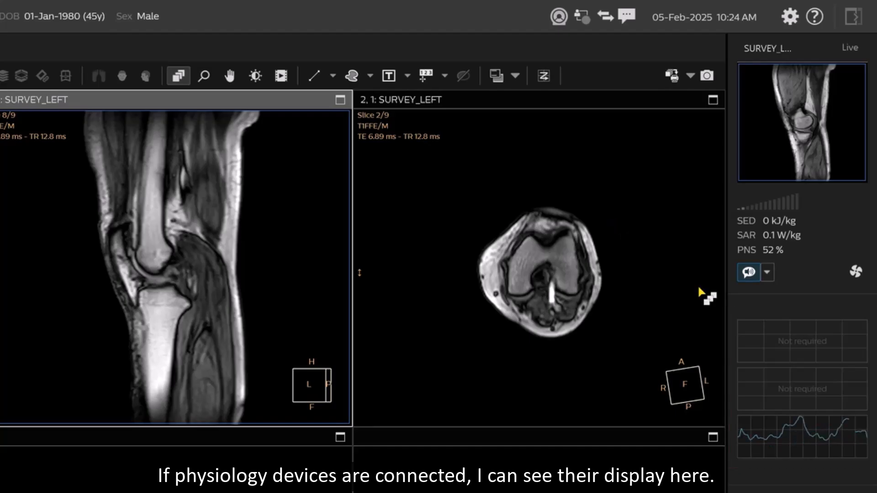
View the available settings of the cardiac physiology display and dismiss them
right_click(751, 348)
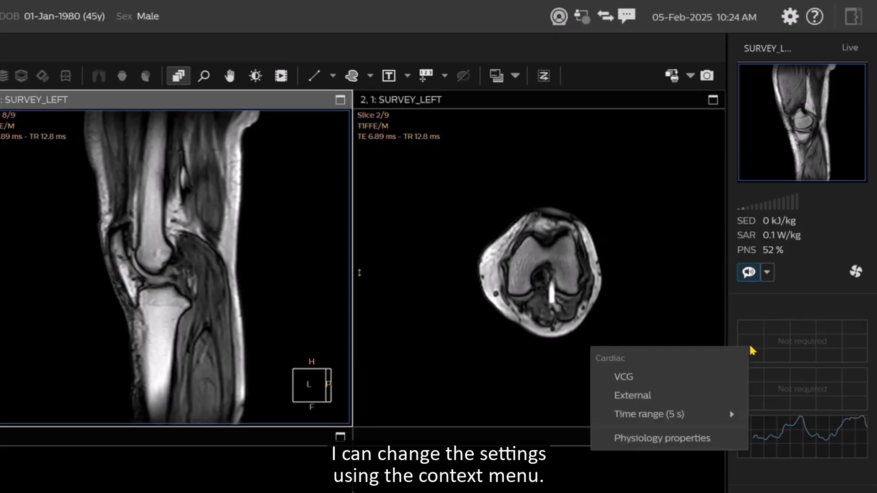
left_click(705, 329)
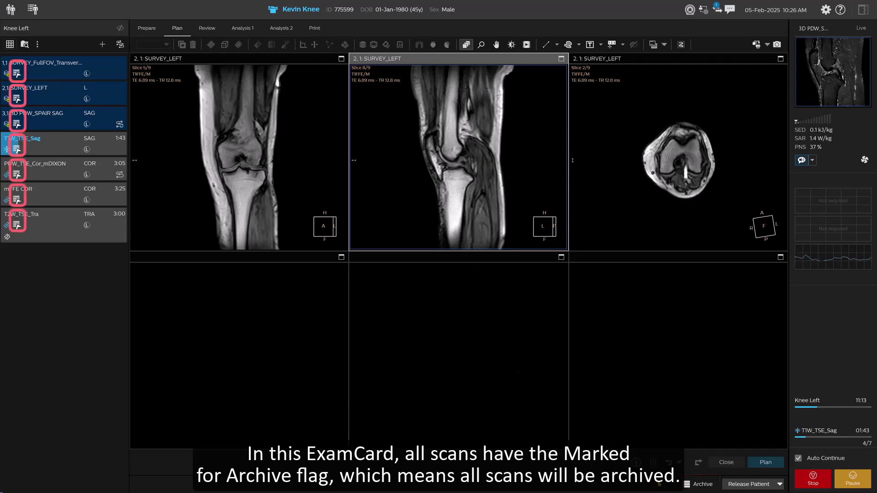
Archive the scans marked for archiving
left_click(692, 485)
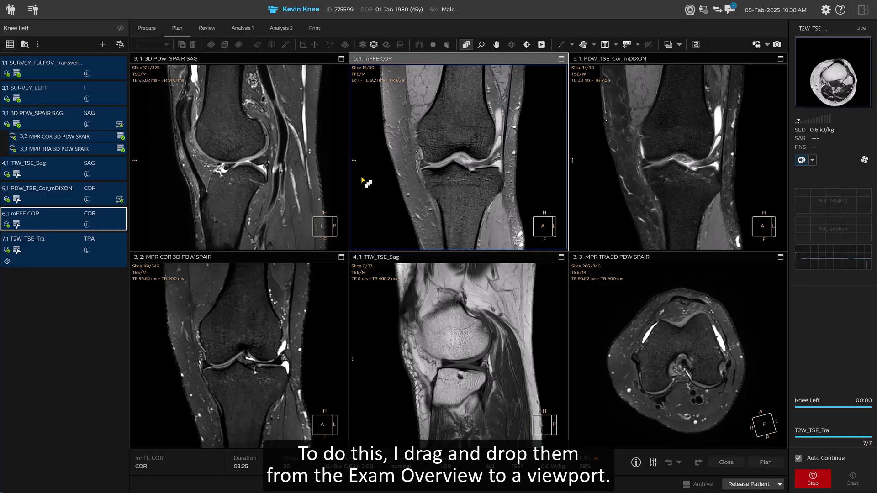
Display T2W_TSE_Tra and MPR COR 3D PDW SPAIR in the lower viewports and review their slices
left_click_drag(69, 252, 610, 347)
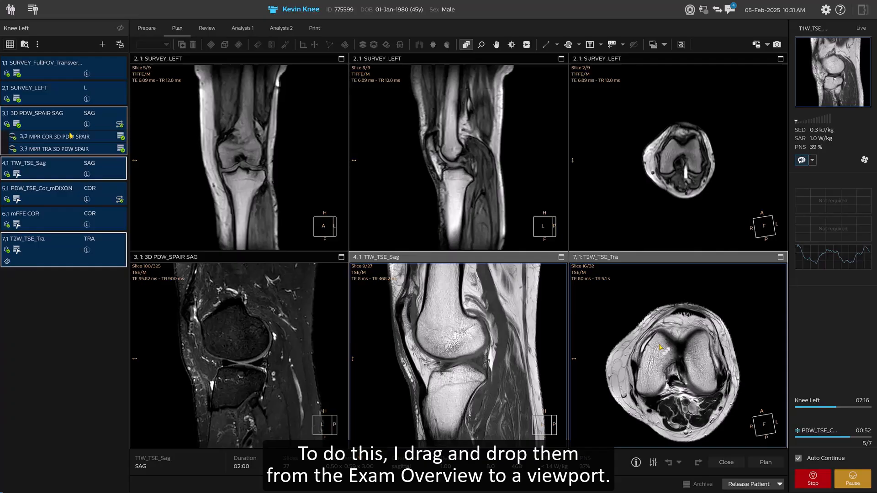
left_click_drag(55, 136, 258, 345)
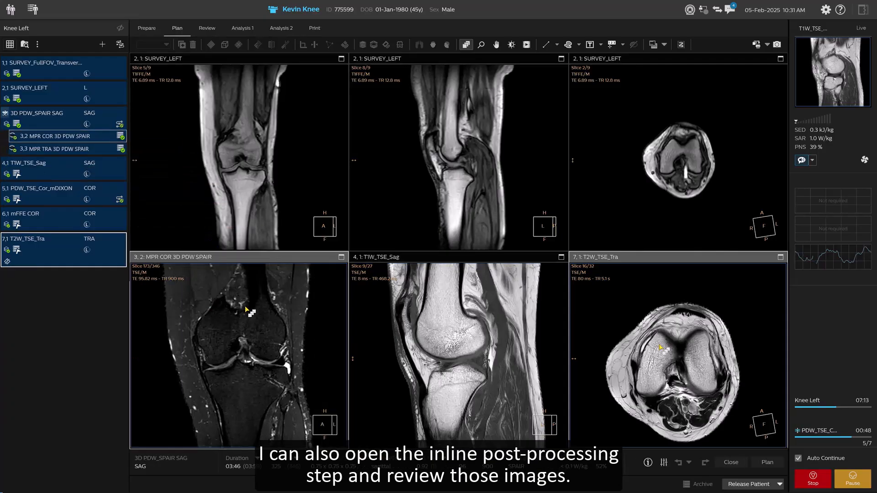
scroll(249, 332, "up", 10)
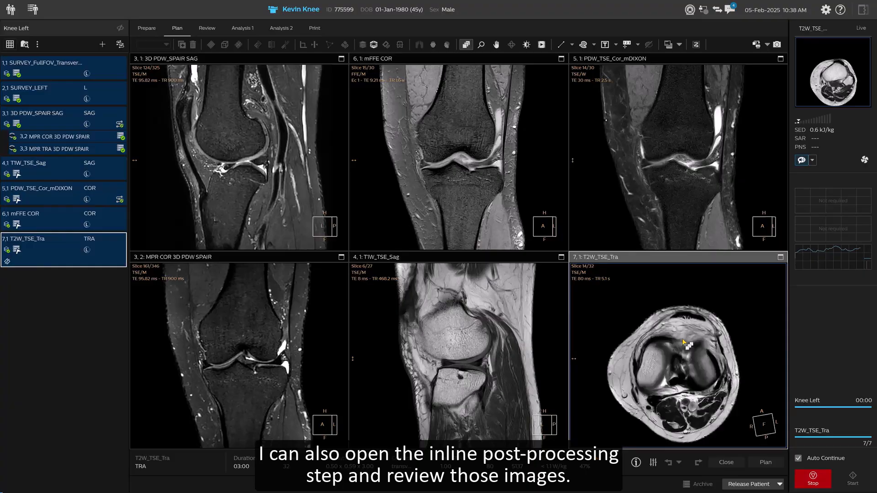
scroll(683, 343, "down", 9)
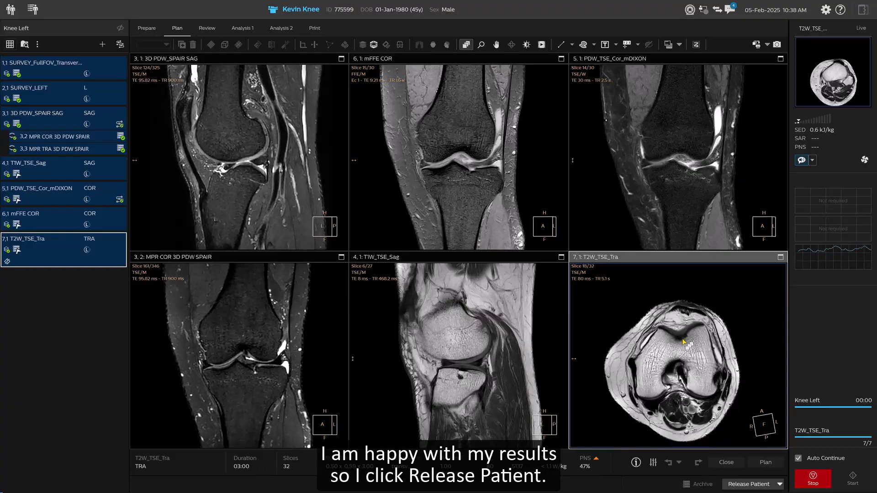
scroll(684, 343, "up", 3)
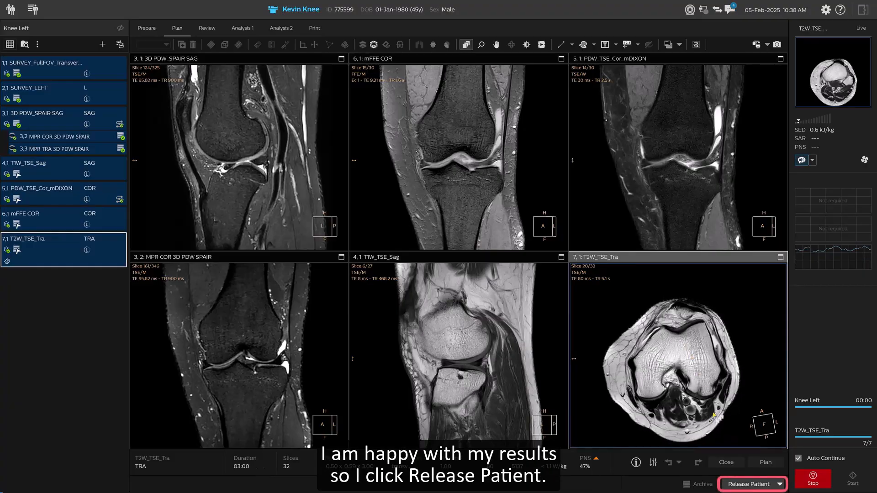
Release the patient from the exam
left_click(739, 486)
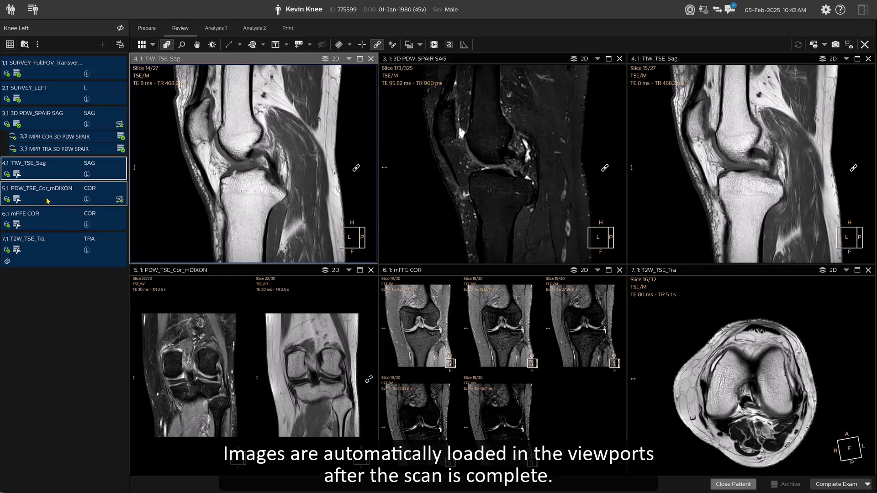
Load PDW_TSE_Cor_mDIXON and mFFE COR into the first two upper review viewports
left_click_drag(48, 200, 206, 192)
left_click_drag(68, 223, 498, 197)
left_click(295, 179)
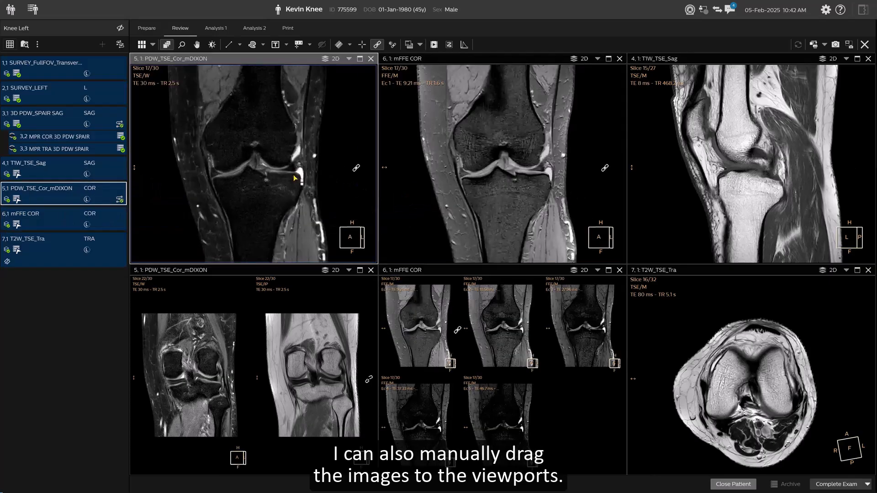
Browse the slices of the linked PDW_TSE_Cor_mDIXON and mFFE COR viewports together
scroll(295, 178, "down", 3)
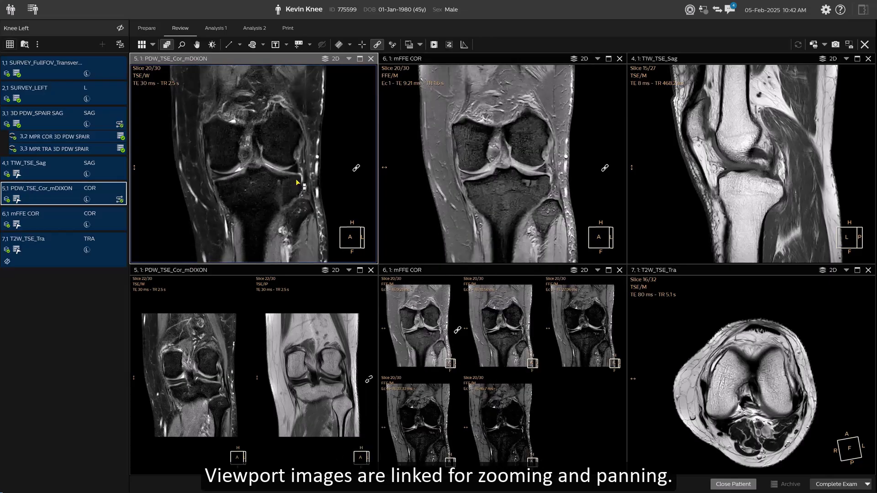
scroll(298, 183, "up", 7)
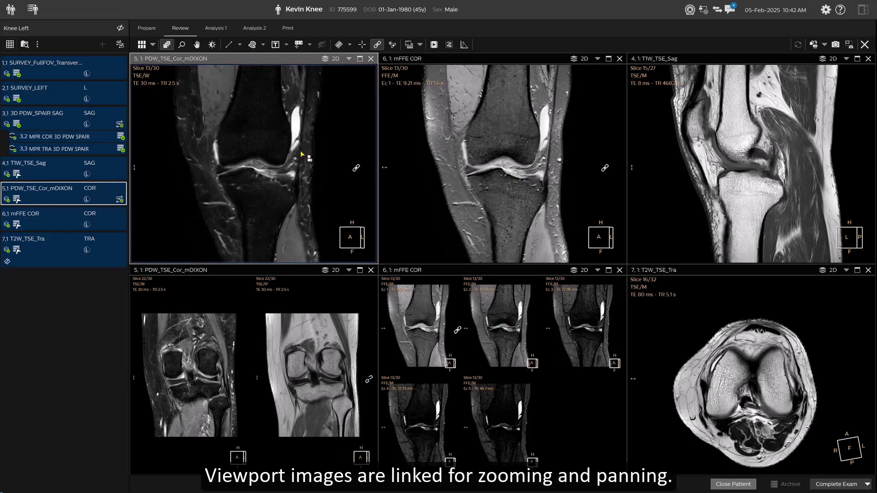
scroll(301, 154, "down", 3)
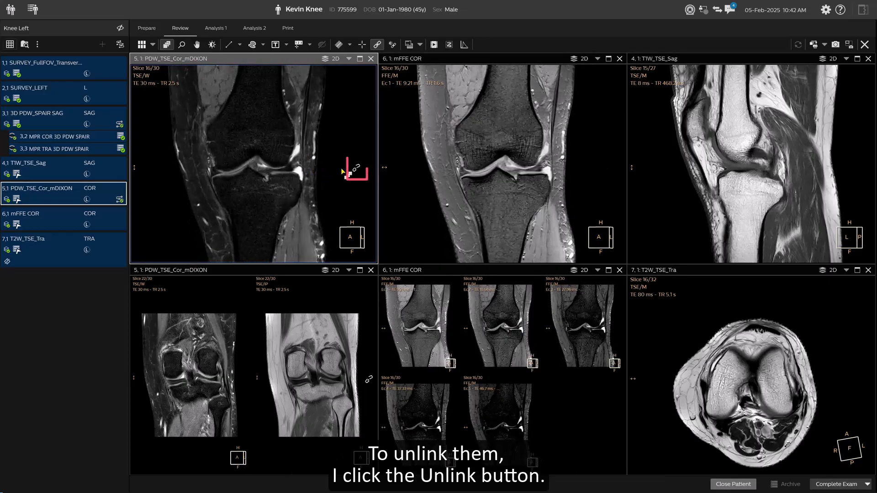
Unlink the upper PDW_TSE_Cor_mDIXON viewport and browse its slices independently of mFFE COR
left_click(356, 168)
scroll(286, 151, "up", 7)
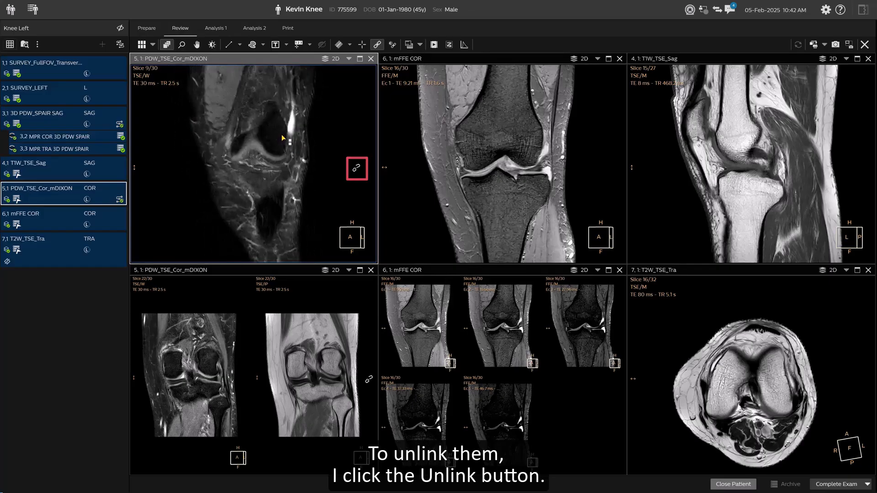
left_click_drag(282, 136, 281, 169)
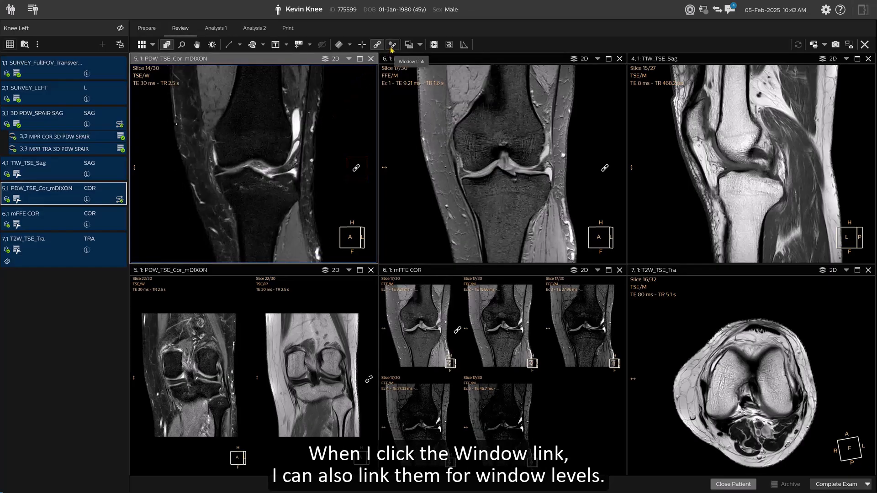
Enable Window Link for the review viewports and try it on the upper mFFE COR and PDW_TSE_Cor_mDIXON images
left_click(391, 45)
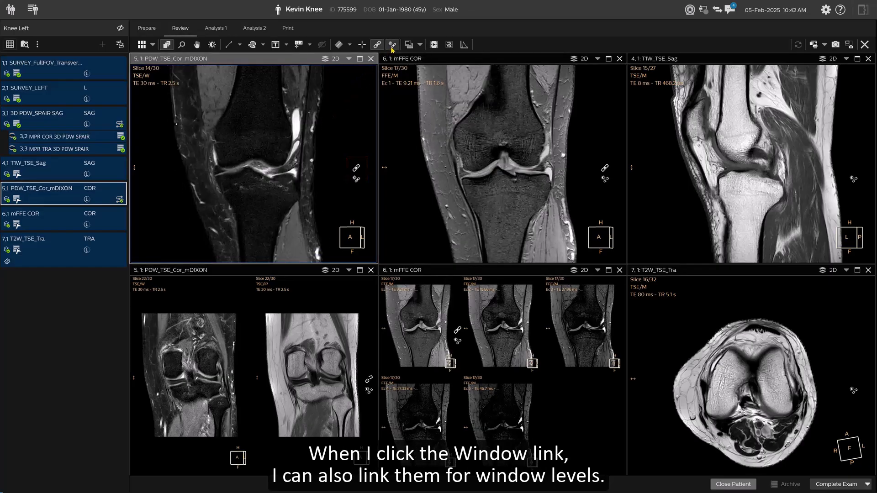
left_click(446, 177)
left_click(606, 179)
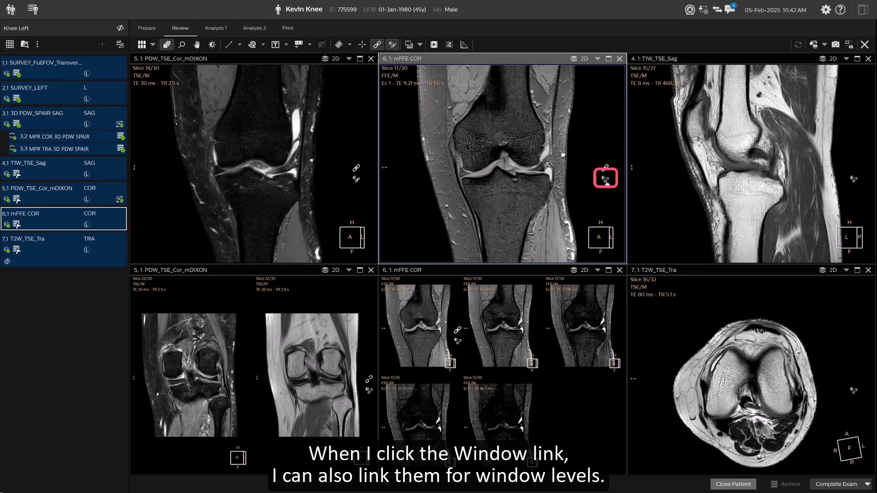
mouse_move(530, 175)
left_mouse_down()
mouse_move(533, 142)
mouse_move(533, 187)
mouse_move(533, 169)
left_mouse_up()
left_click(246, 175)
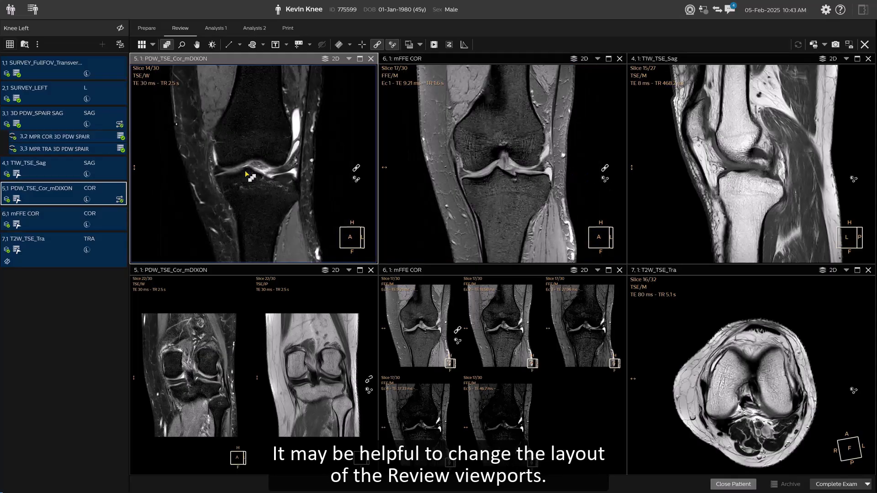
Examine the available review layouts and the viewing modes offered for the lower mFFE COR viewport
left_click(153, 44)
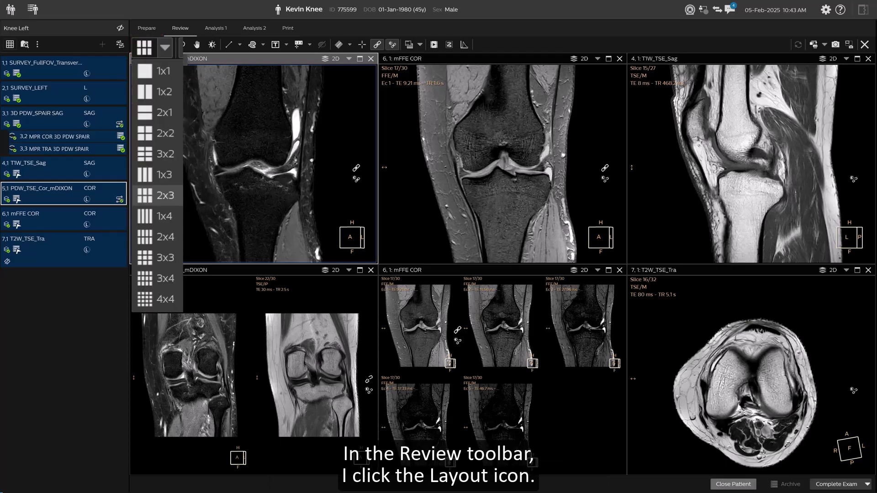
left_click(153, 47)
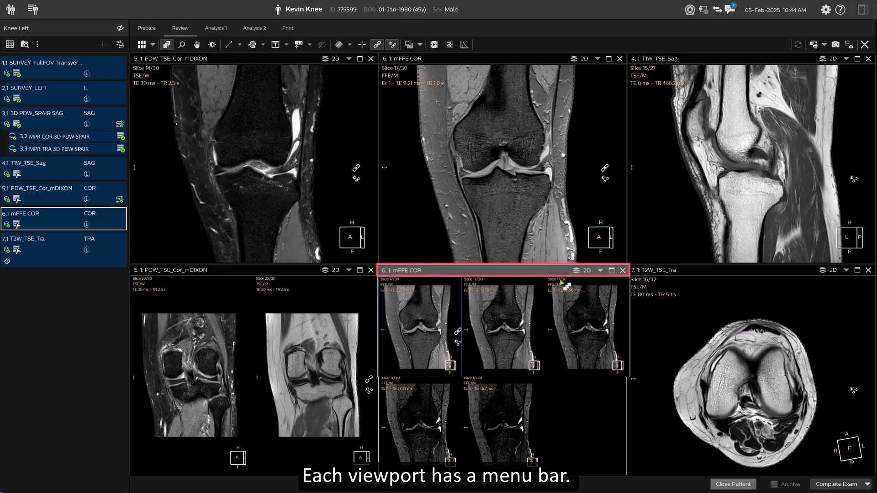
left_click(597, 270)
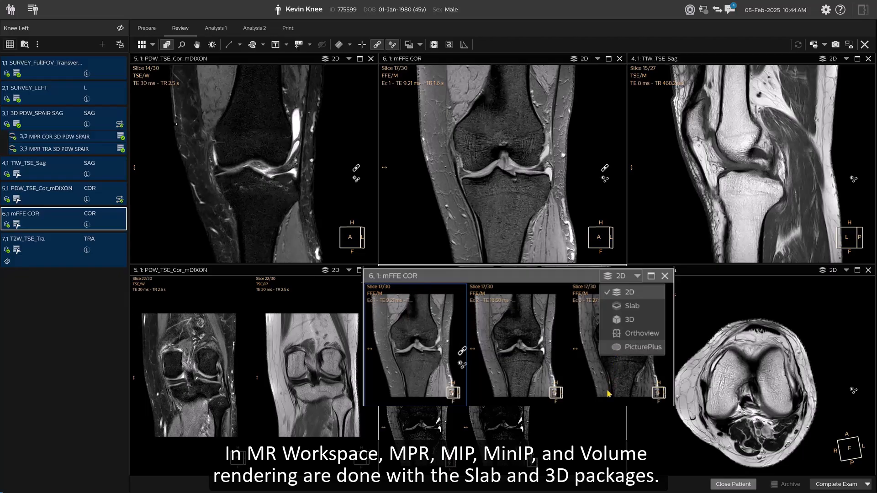
left_click(508, 392)
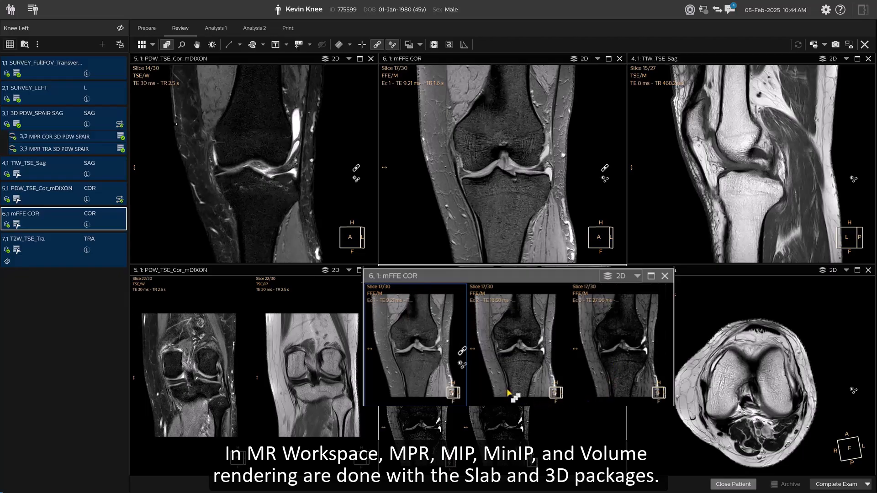
Review the slices of the T2W_TSE_Tra viewport and complete the exam
left_click(665, 355)
scroll(685, 367, "down", 8)
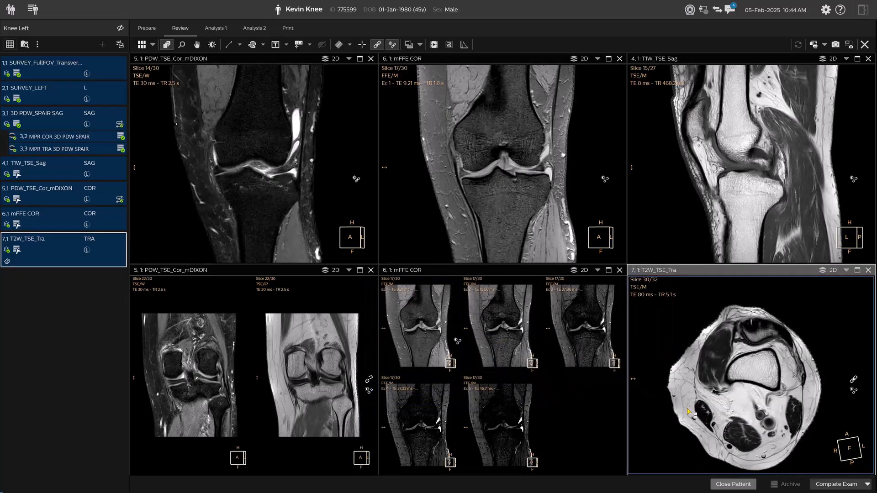
scroll(684, 367, "up", 5)
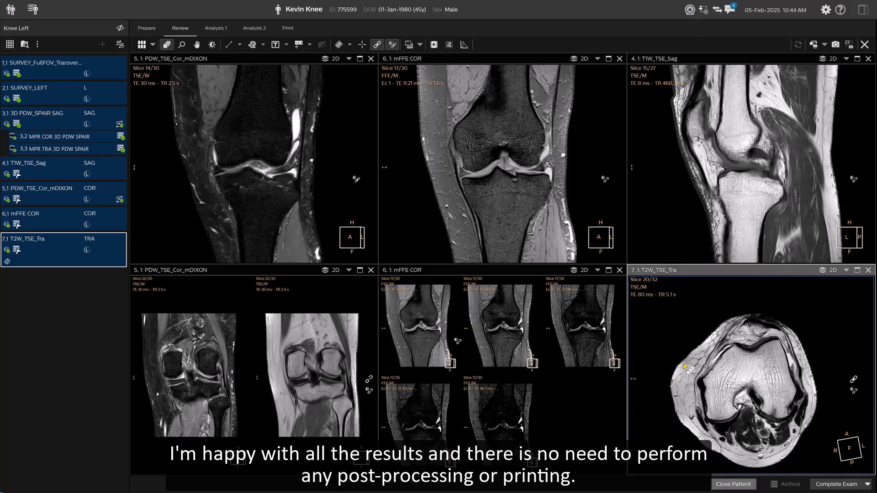
left_click(828, 485)
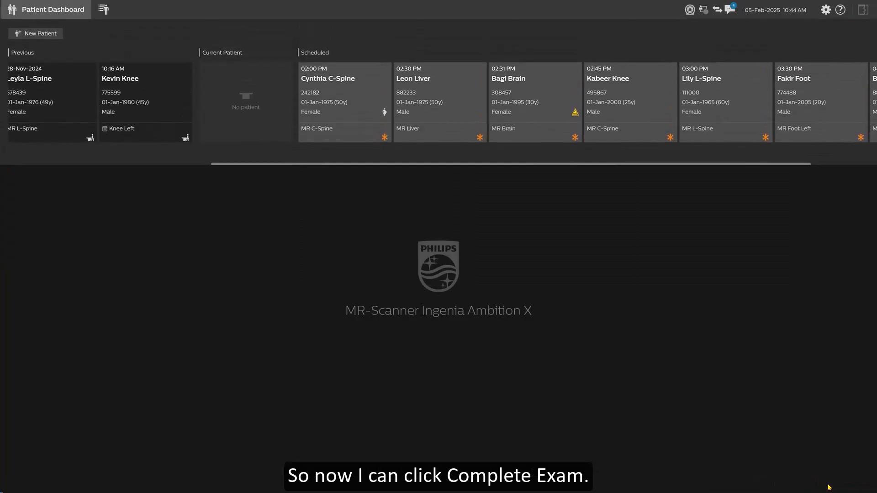